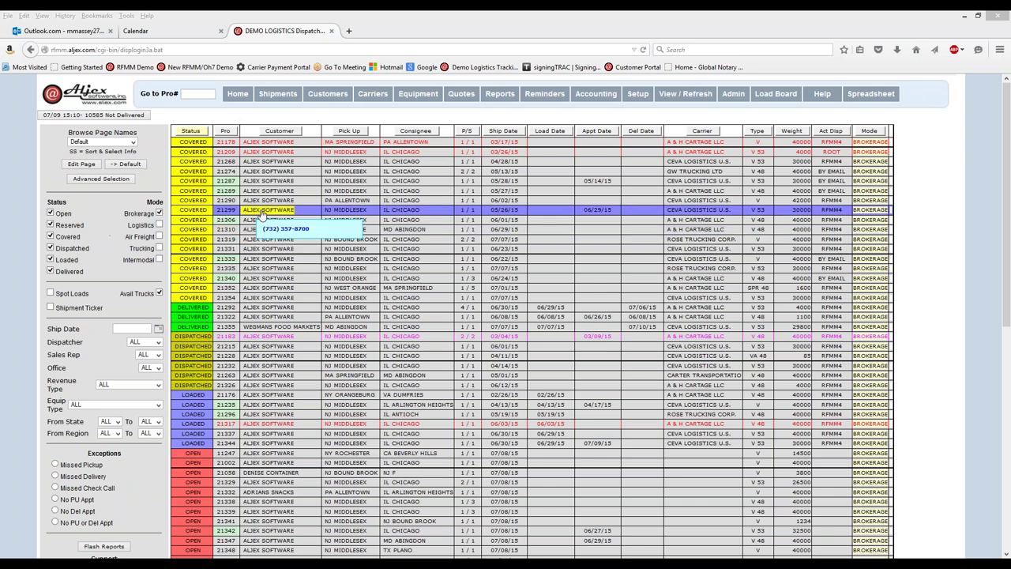
Open the customer file for Aljex Software from the shipment board and go to its Accounting section
left_click(261, 218)
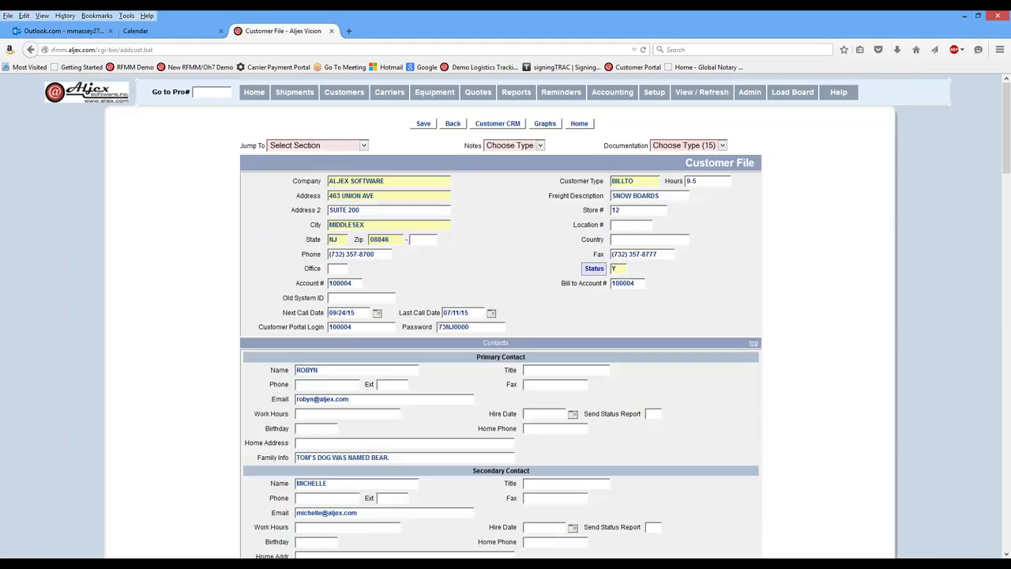
scroll(506, 316, "down", 10)
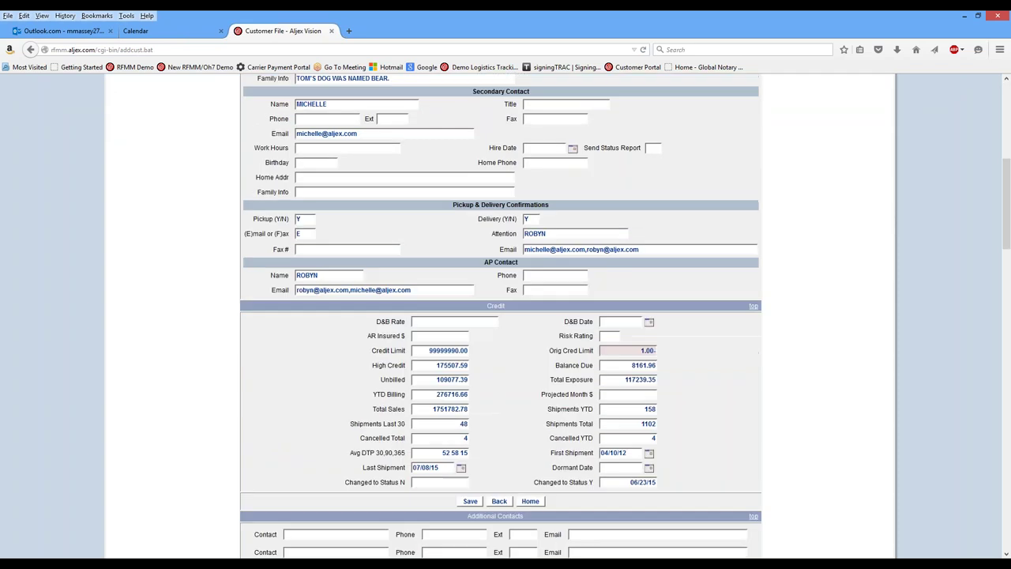
scroll(505, 316, "down", 10)
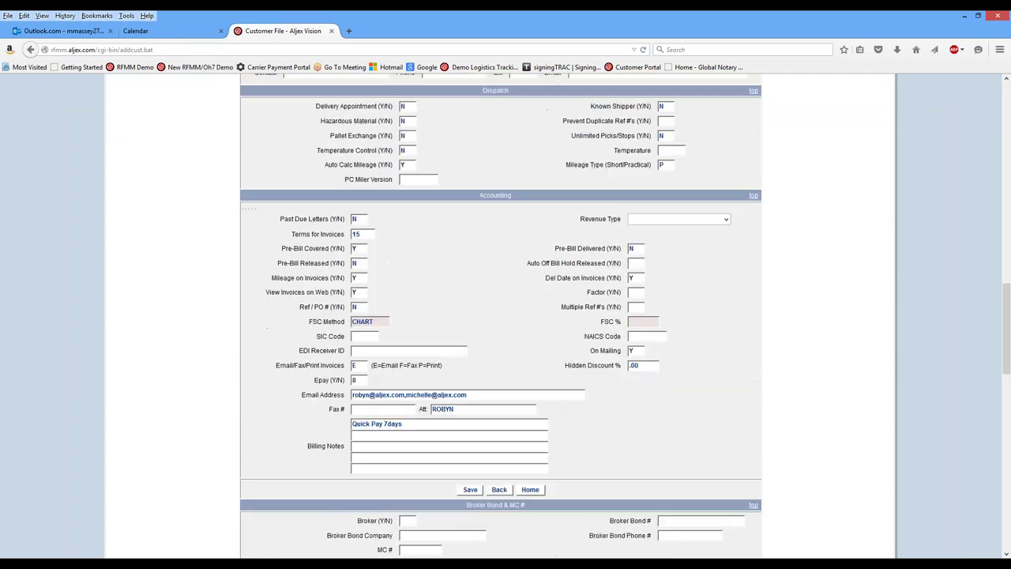
scroll(506, 316, "down", 2)
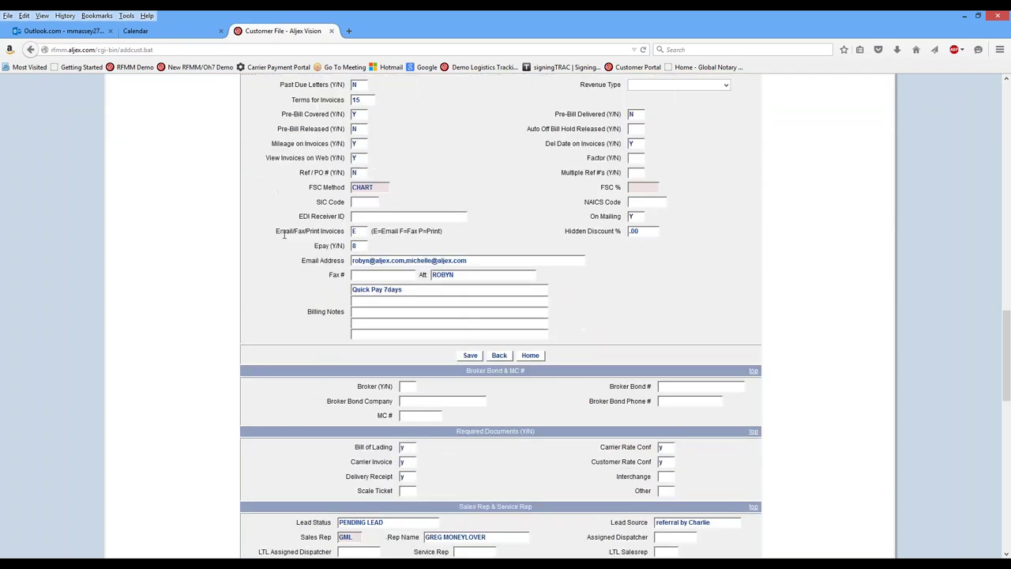
left_click_drag(275, 231, 344, 232)
scroll(474, 229, "up", 6)
double_click(512, 251)
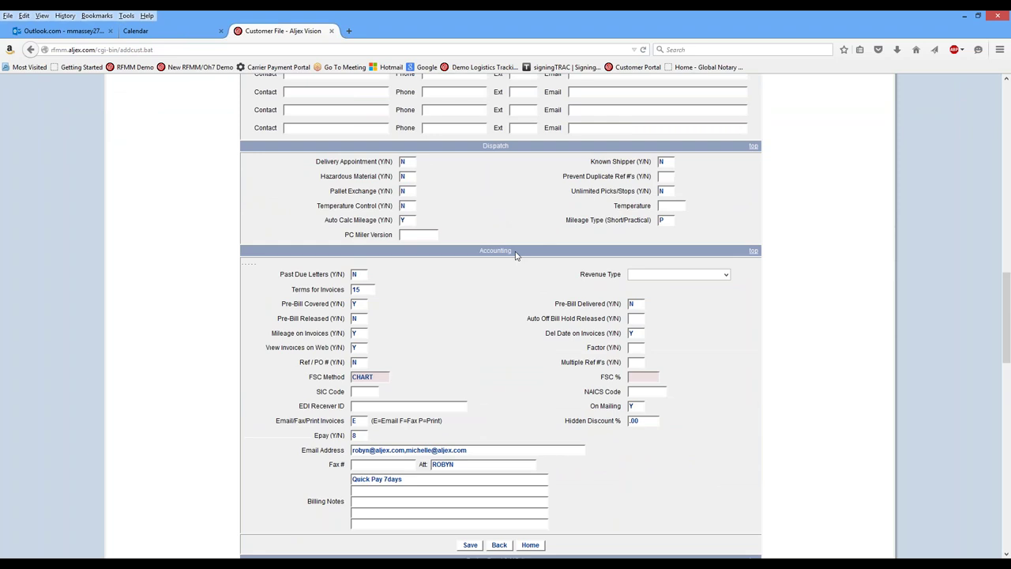
left_click(496, 318)
scroll(497, 319, "down", 4)
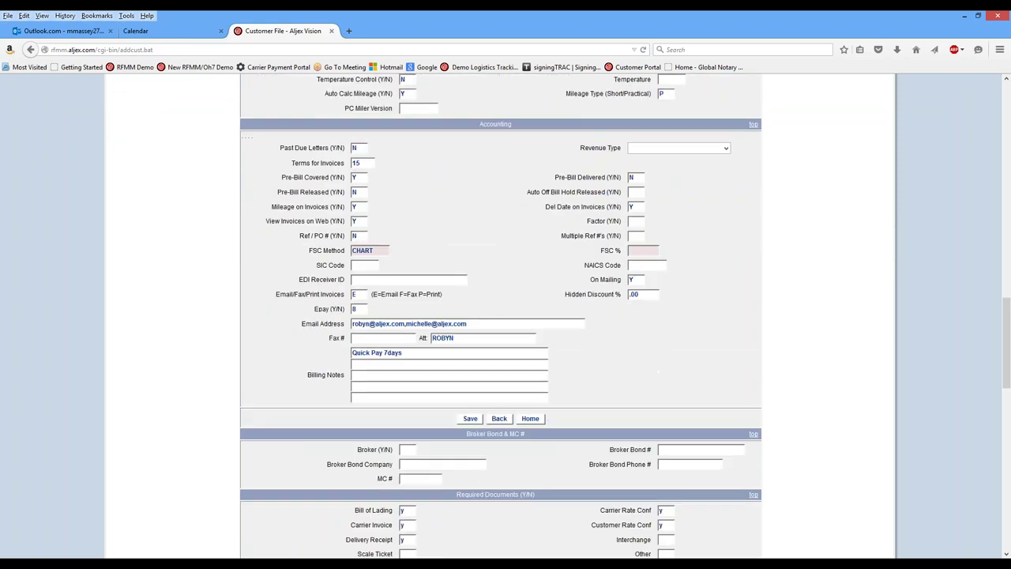
Review the Email/Fax/Print Invoices setting, its option codes and the invoice email address in the Accounting section
left_click_drag(271, 297, 351, 304)
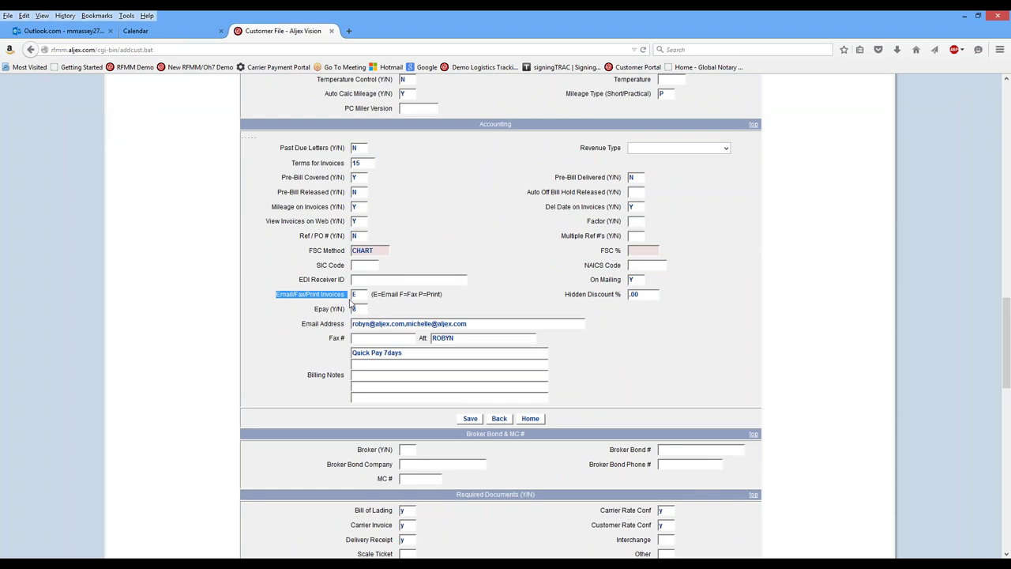
left_click(364, 294)
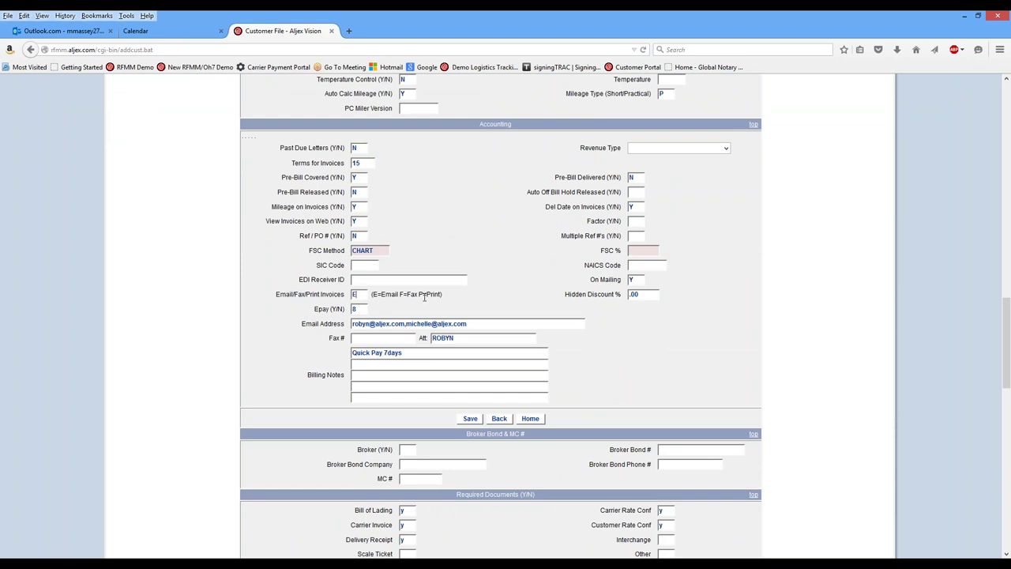
left_click_drag(442, 295, 420, 297)
left_click(420, 297)
left_click(360, 294)
left_click_drag(474, 322, 352, 324)
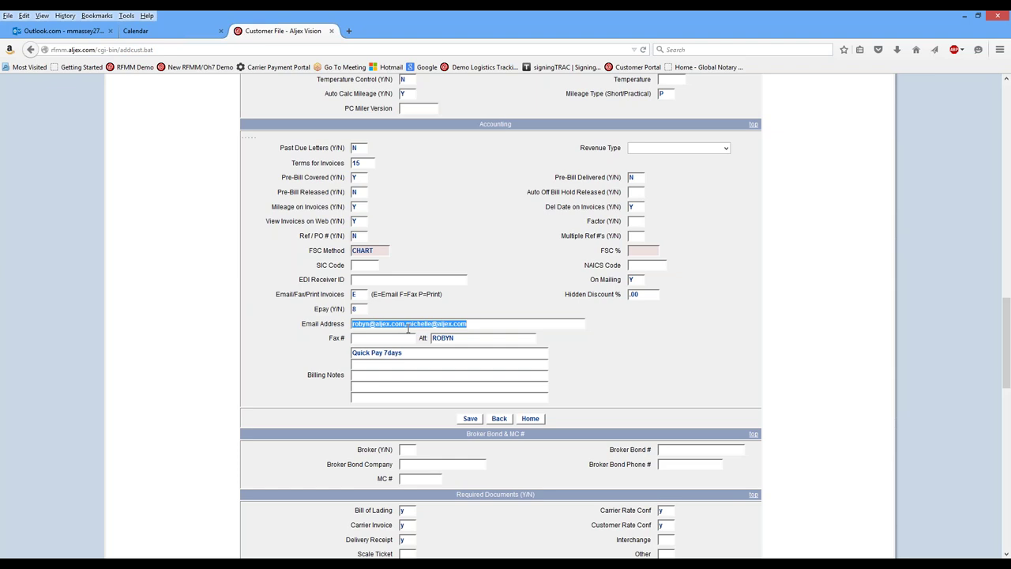
key("Tab")
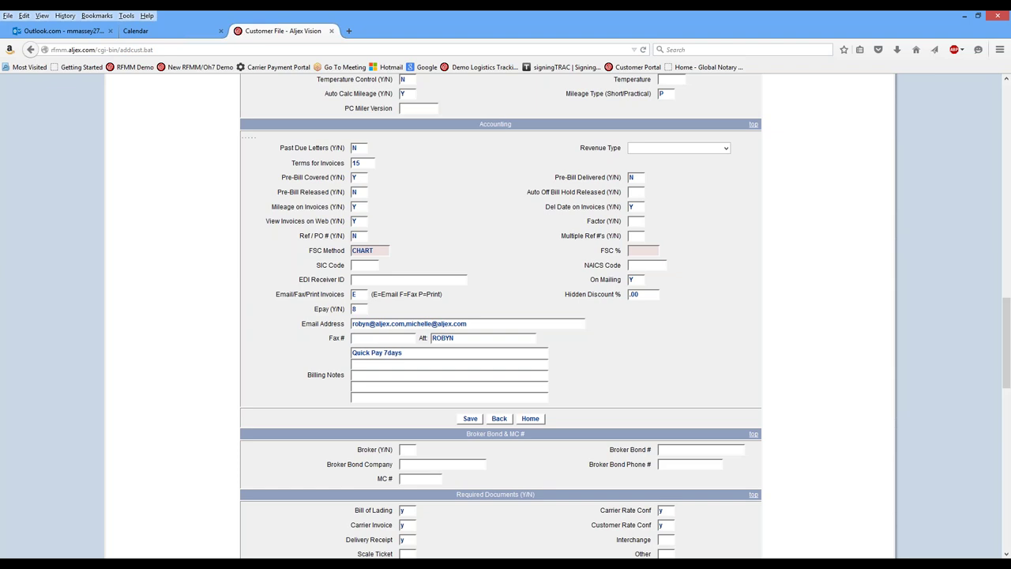
Leave the customer file for the home shipment board and open the accounting invoicing menu
scroll(506, 317, "up", 15)
left_click(254, 91)
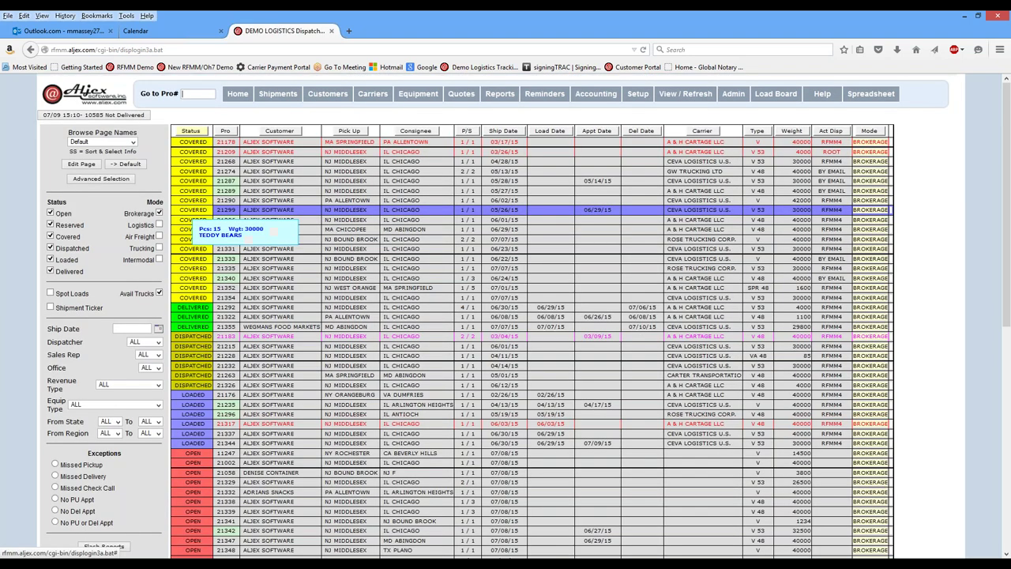
mouse_move(599, 95)
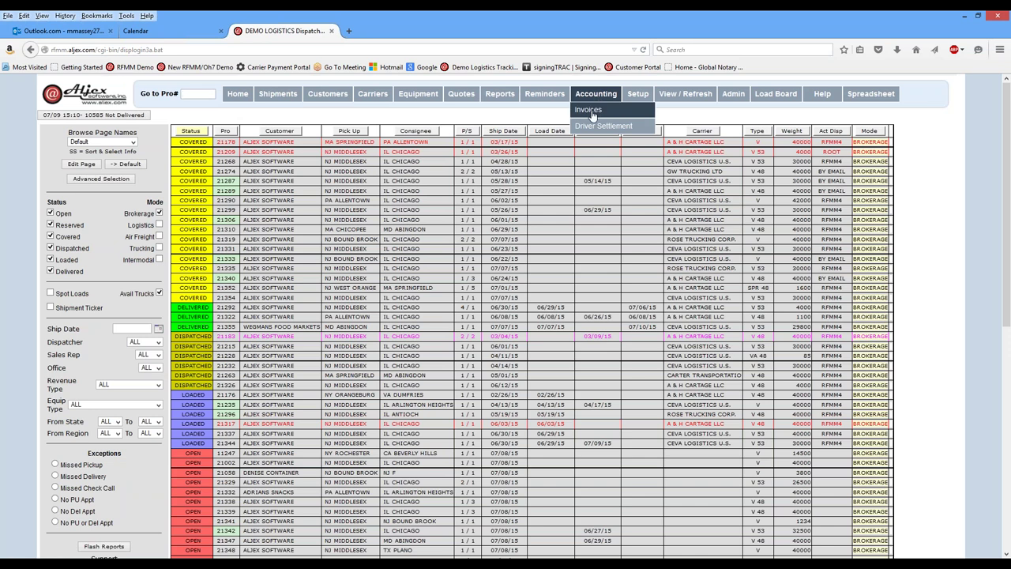
left_click(593, 115)
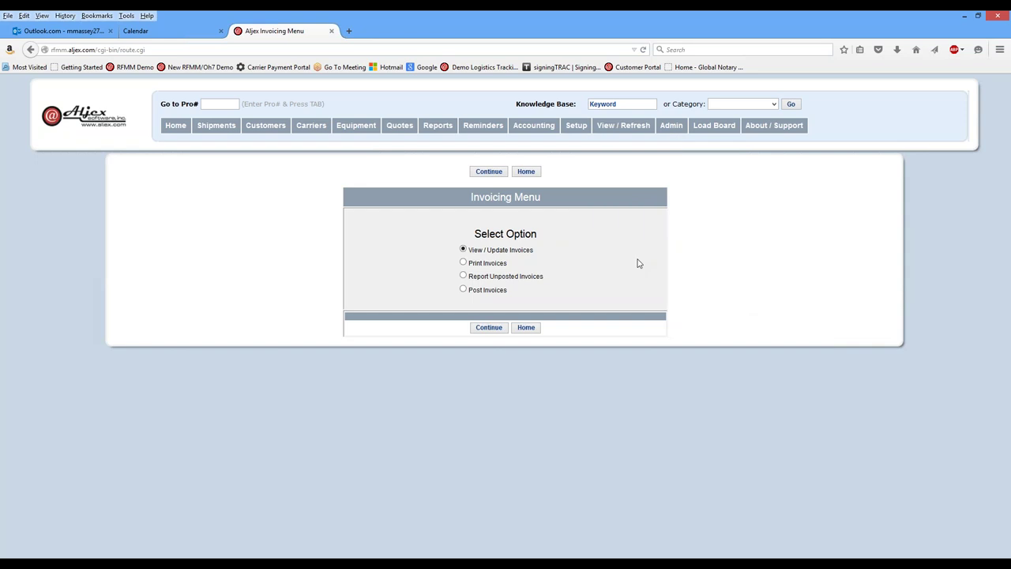
Continue to the invoice search page with the View / Update Invoices option
left_click_drag(540, 251, 469, 253)
mouse_move(532, 252)
left_mouse_down()
mouse_move(501, 253)
mouse_move(540, 253)
left_mouse_up()
left_click(541, 253)
left_click(494, 333)
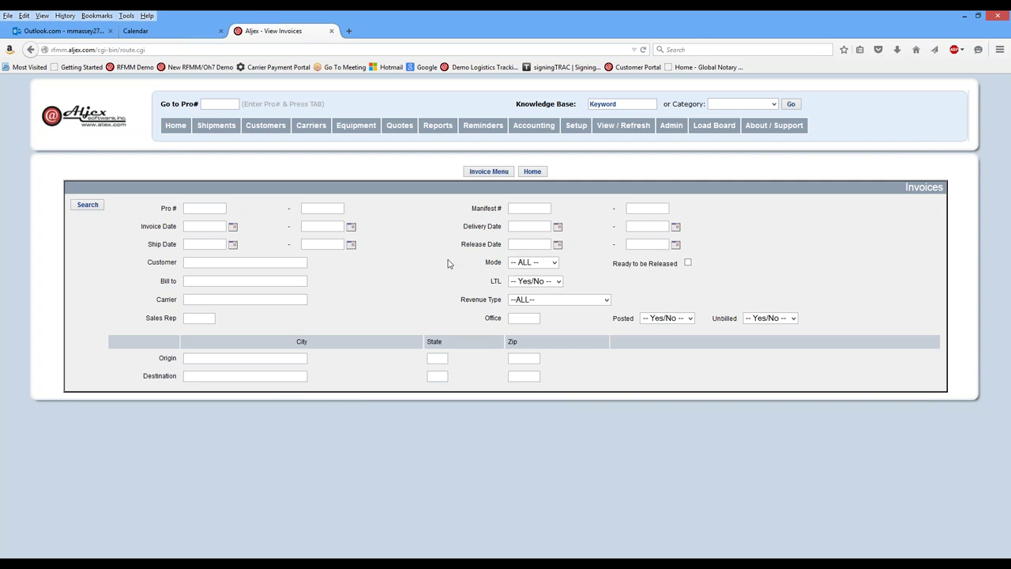
Search for invoices with release dates from 07/01/15 to 07/08/15 and Unbilled set to Yes
left_click_drag(454, 245, 502, 245)
left_click(558, 244)
left_click(518, 282)
left_click(676, 245)
left_click(637, 292)
left_click(792, 318)
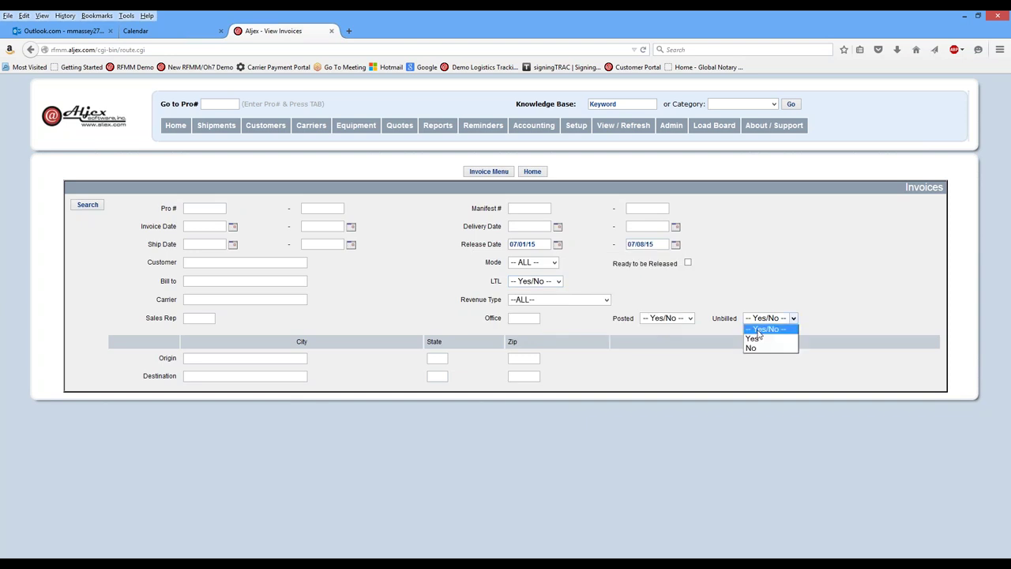
left_click(752, 338)
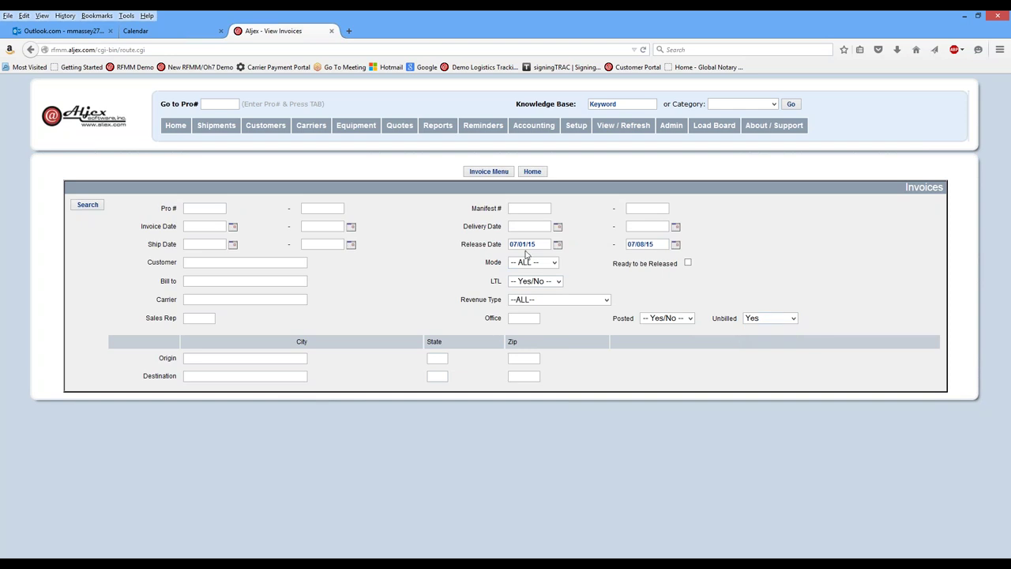
left_click(99, 207)
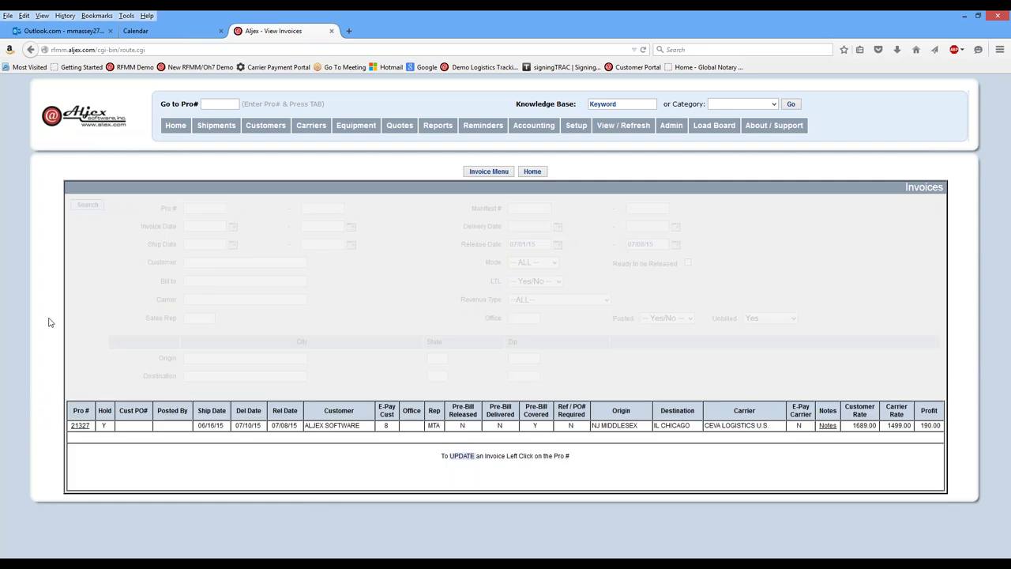
Open the Aljex Software invoice from the search results and enter AV8745 as the customer's reference number
left_click(80, 425)
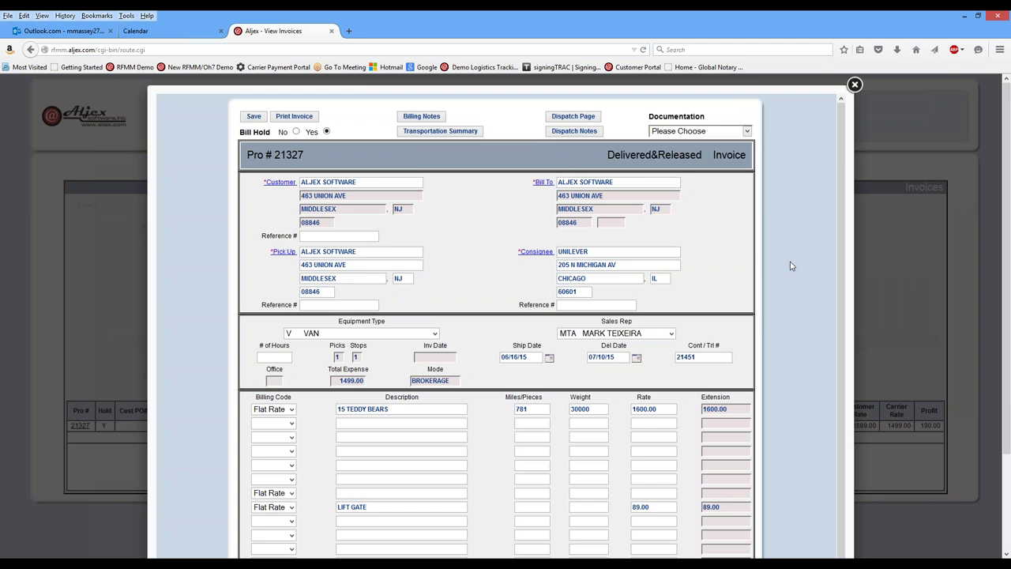
scroll(791, 266, "down", 2)
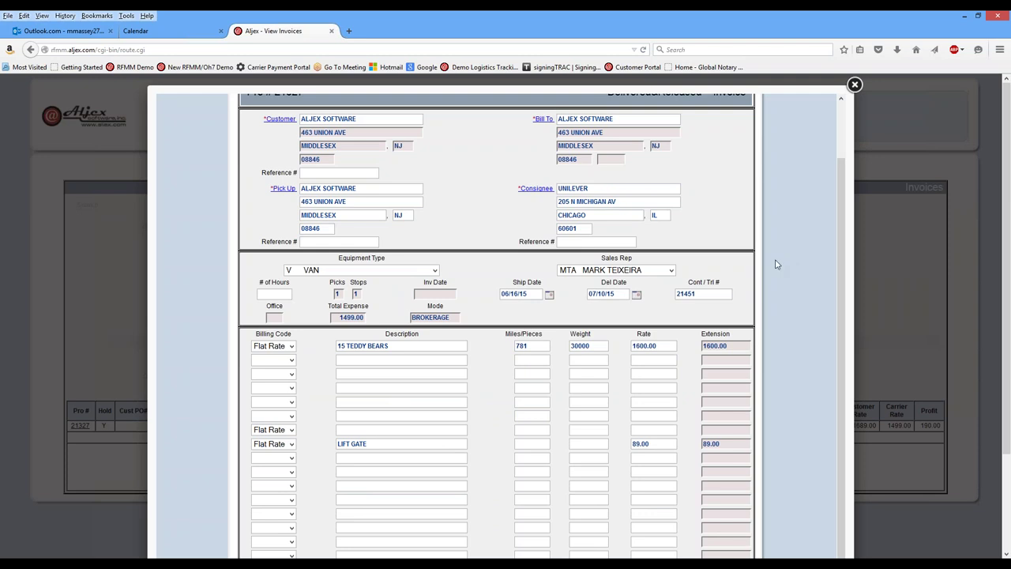
left_click(310, 174)
type("AV8745")
Add a Flat Rate billing line described as Fuel with a rate of 100.00 below the teddy bears line
scroll(480, 296, "down", 1)
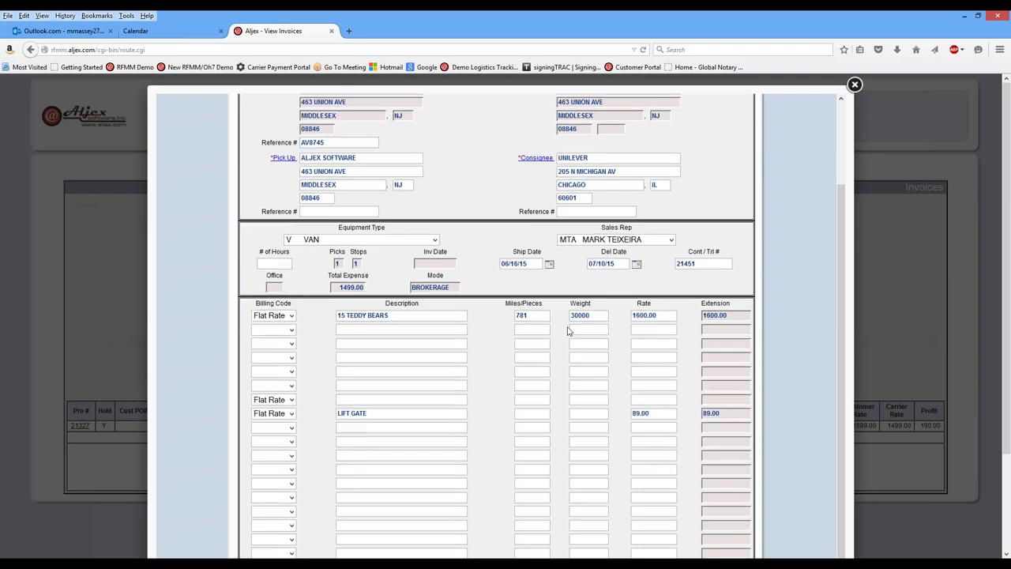
left_click(662, 315)
left_click(273, 329)
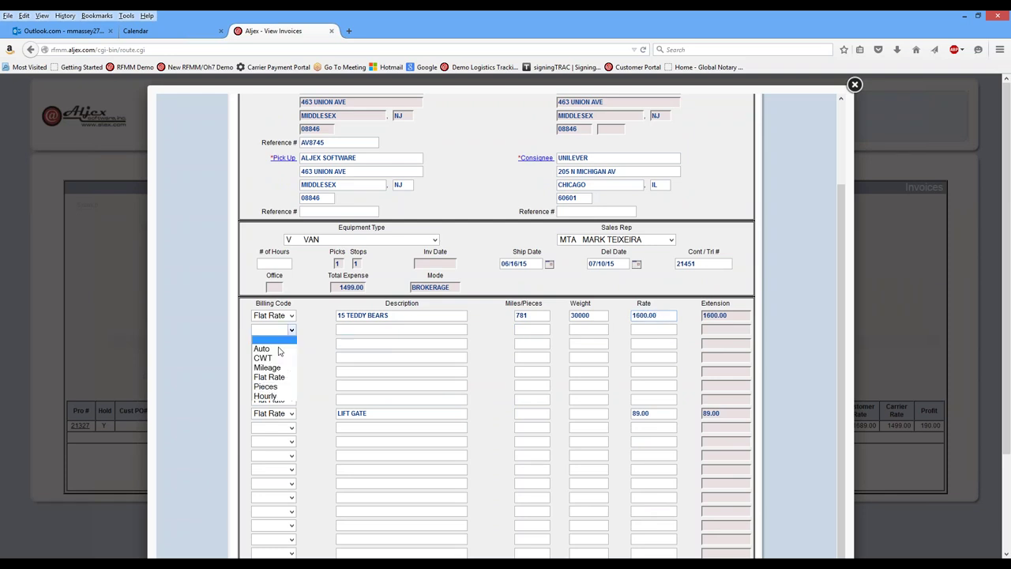
left_click(267, 374)
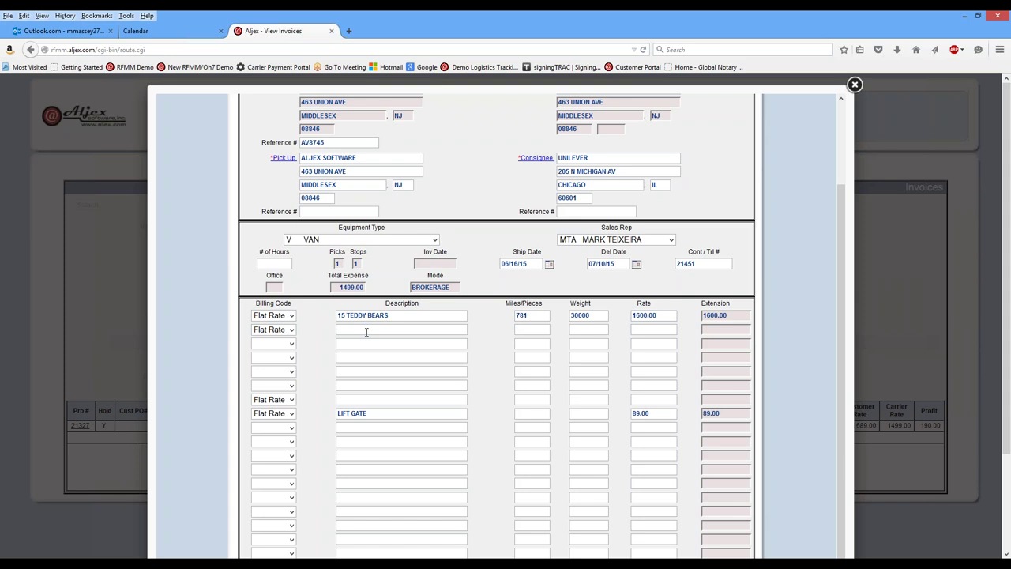
left_click(366, 331)
type("Fuel")
left_click(652, 328)
type("100")
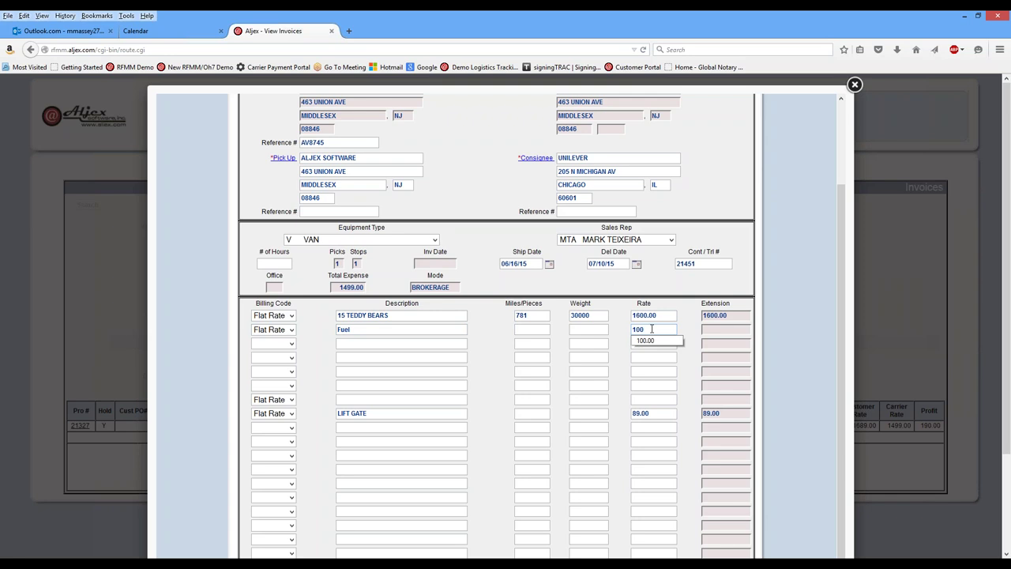
type(".00")
left_click(694, 343)
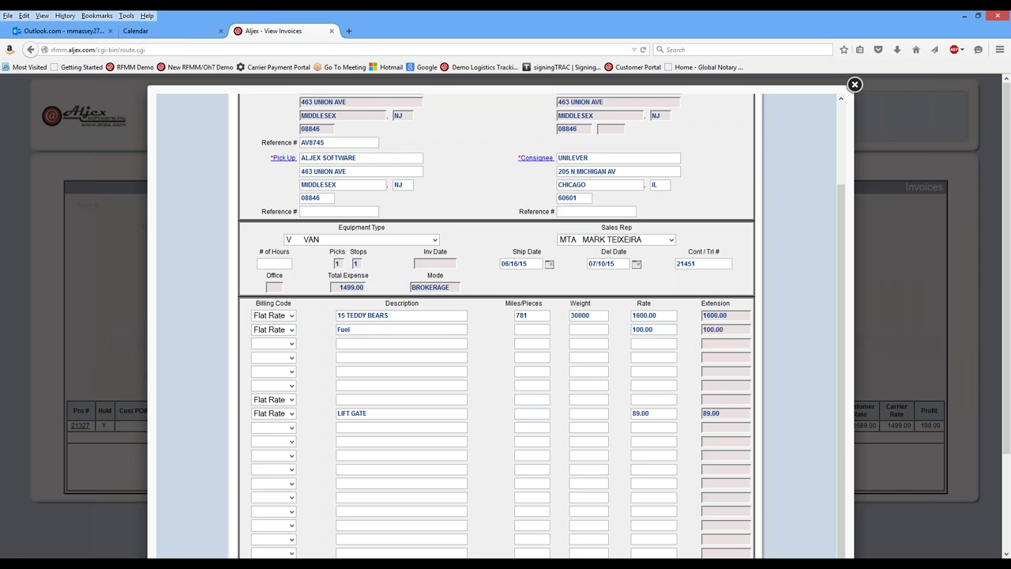
Clear the description and rate of the LIFT GATE billing line
triple_click(387, 413)
key("BackSpace")
triple_click(644, 413)
key("BackSpace")
Upload POD.jpg to the invoice's Public (Bills of Lading) documentation and return to the invoice
scroll(461, 254, "up", 2)
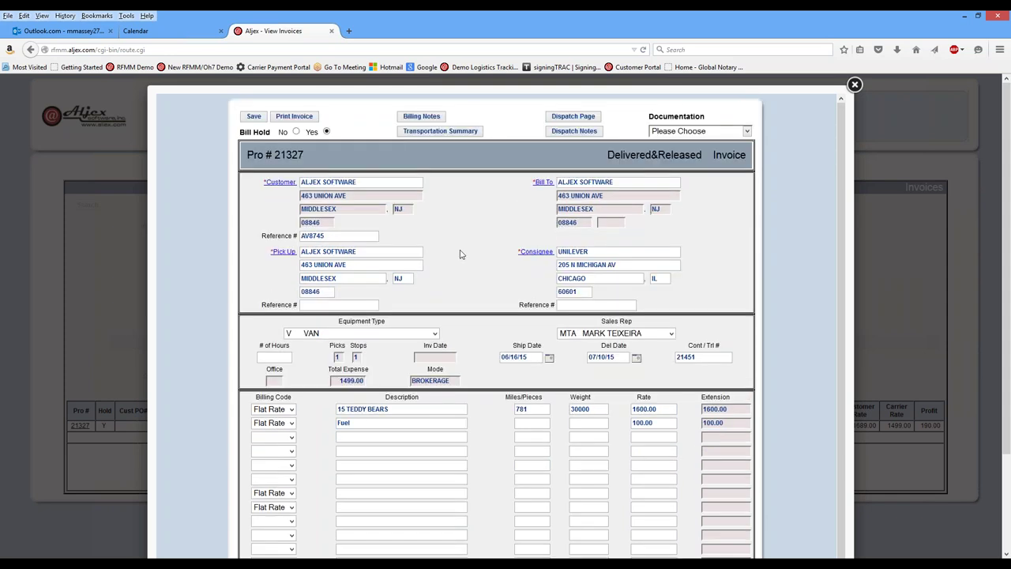
left_click(747, 132)
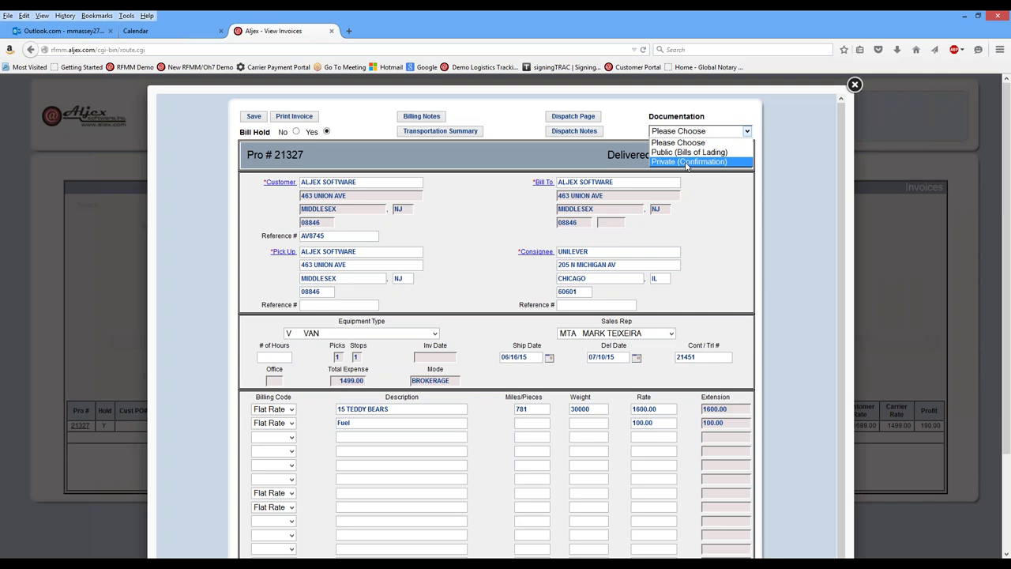
left_click(684, 153)
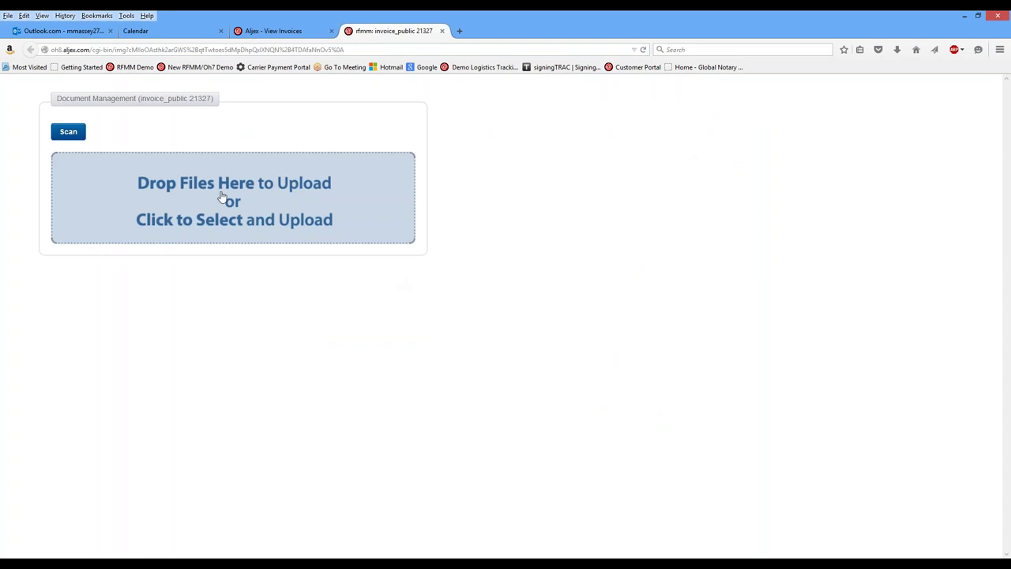
left_click(222, 196)
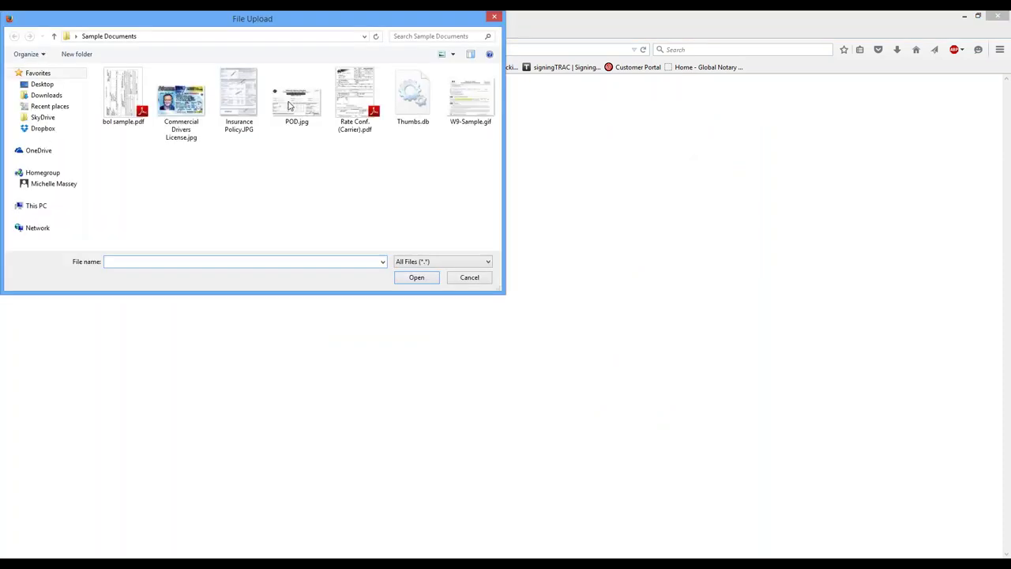
double_click(290, 105)
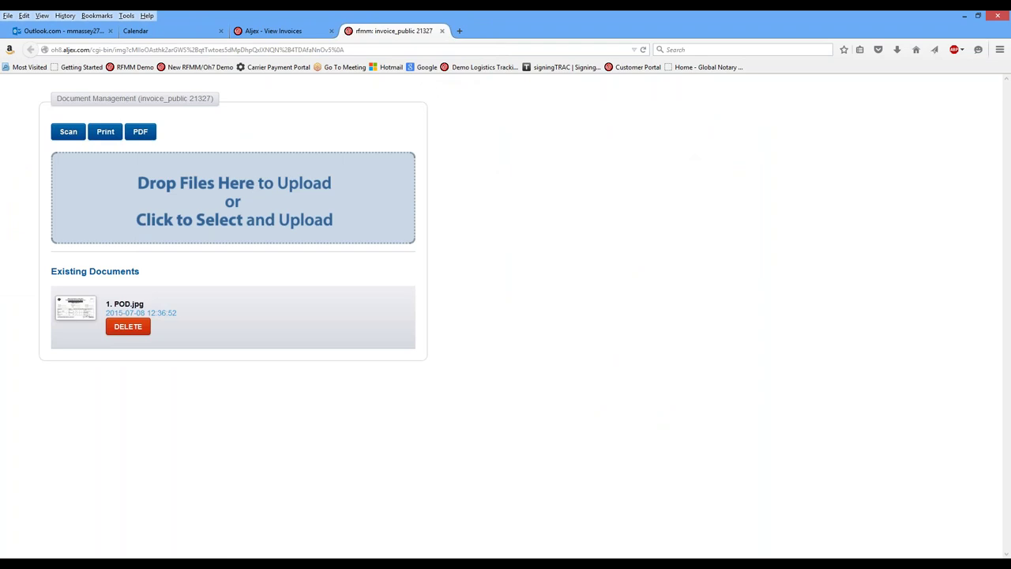
left_click(443, 30)
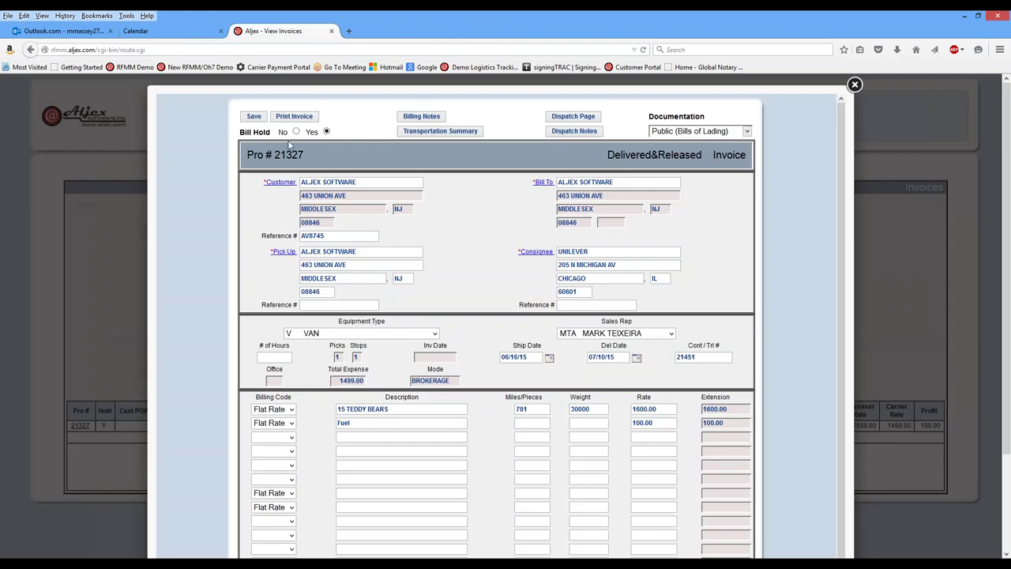
Set Bill Hold to No, save the invoice and close it
left_click_drag(239, 132, 275, 132)
left_click(273, 132)
left_click(295, 131)
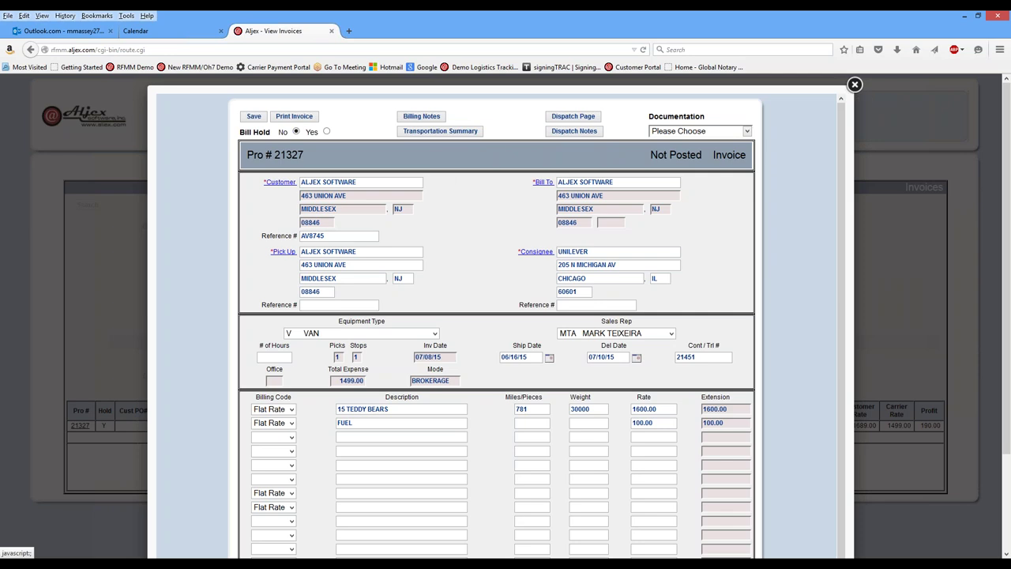
left_click(855, 85)
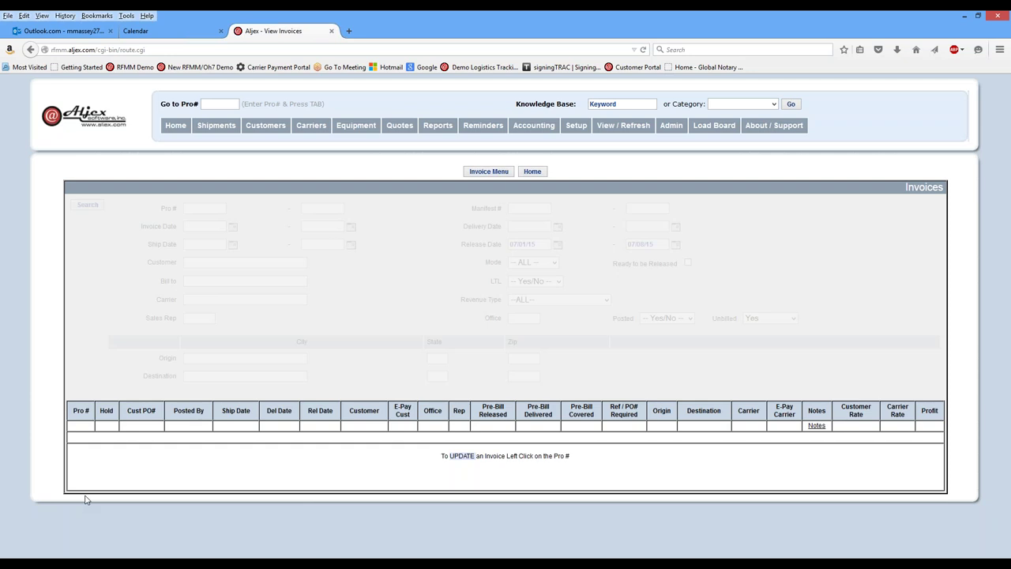
Return to the invoicing menu and continue with the Print Invoices option
left_click(492, 173)
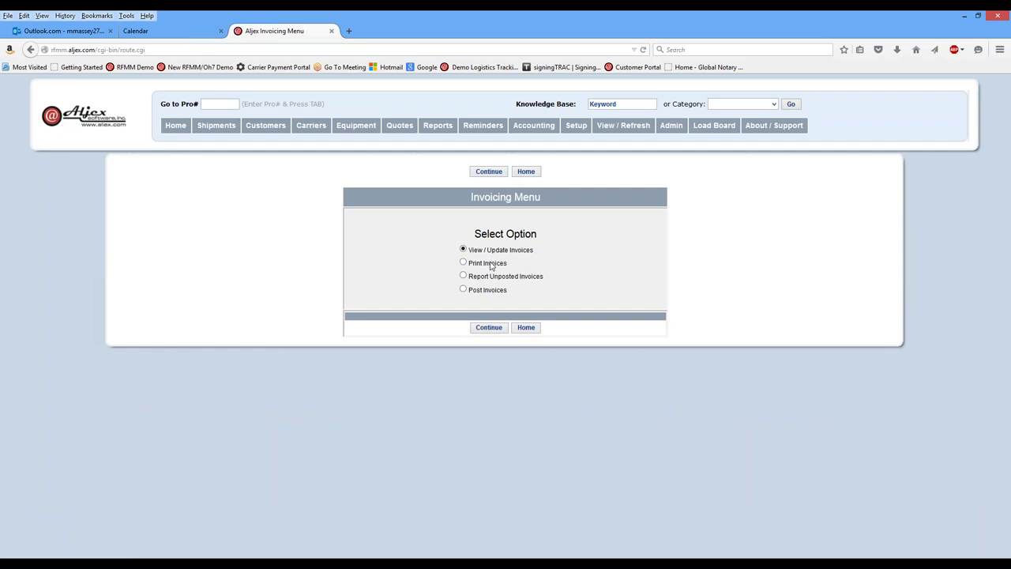
mouse_move(508, 265)
left_mouse_down()
mouse_move(468, 267)
mouse_move(510, 267)
left_mouse_up()
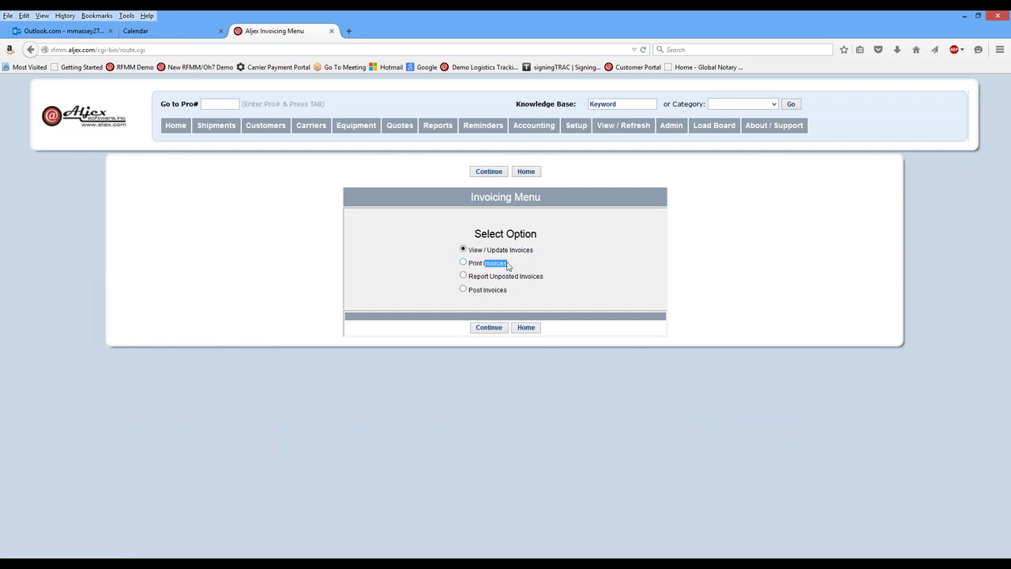
left_click(464, 264)
left_click(493, 328)
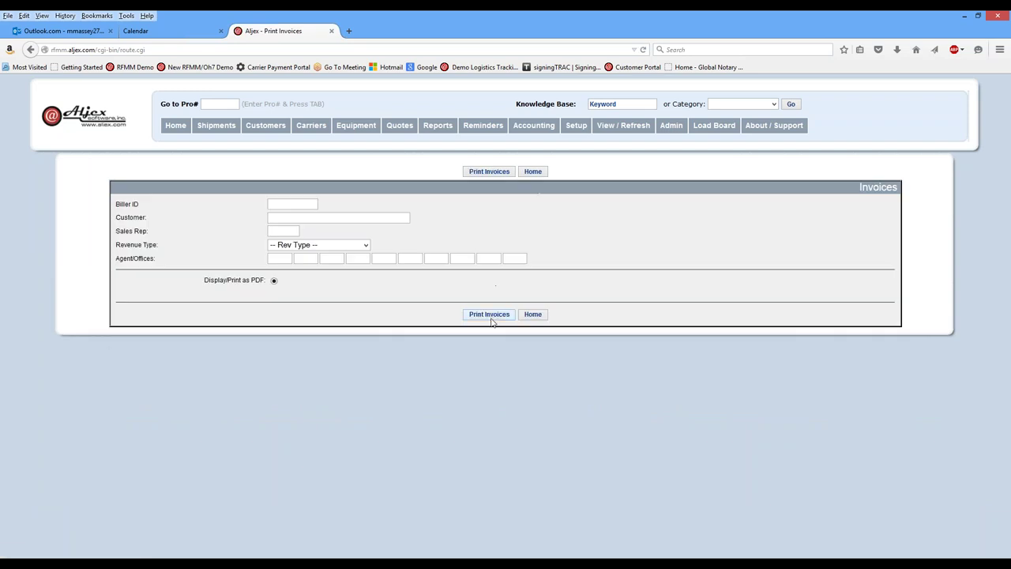
Print the pending invoices as a PDF for all customers and open the downloaded 10315.pdf
left_click(490, 316)
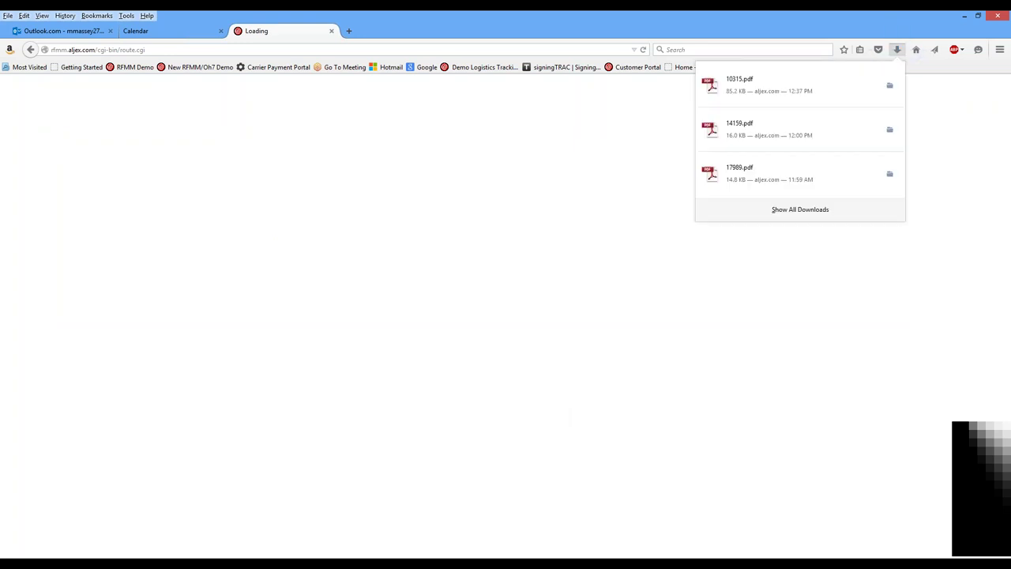
left_click(751, 85)
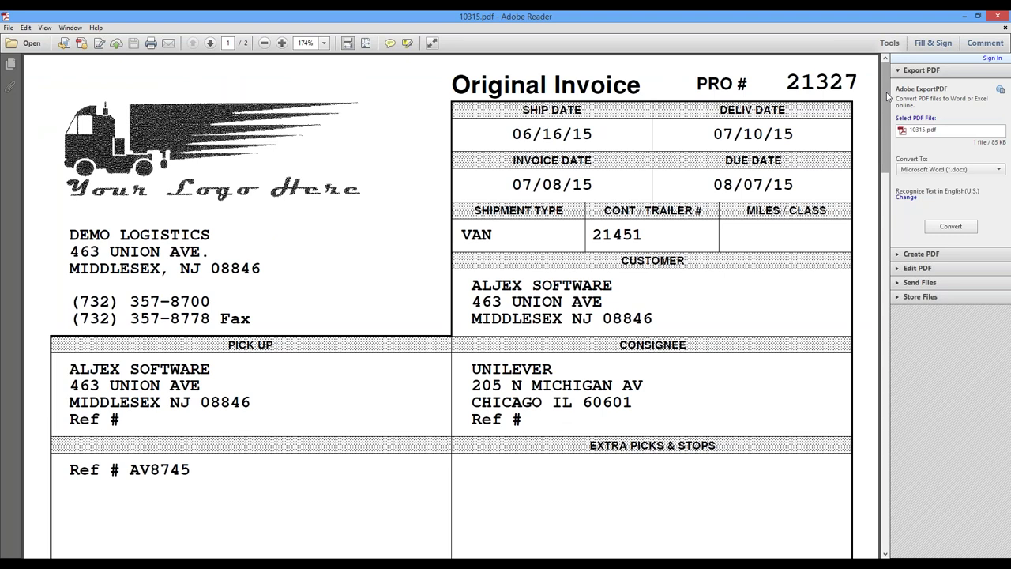
Review the printed invoice's first page from the shipment details through the billing lines to the total charges
left_click_drag(888, 96, 888, 108)
scroll(888, 108, "down", 2)
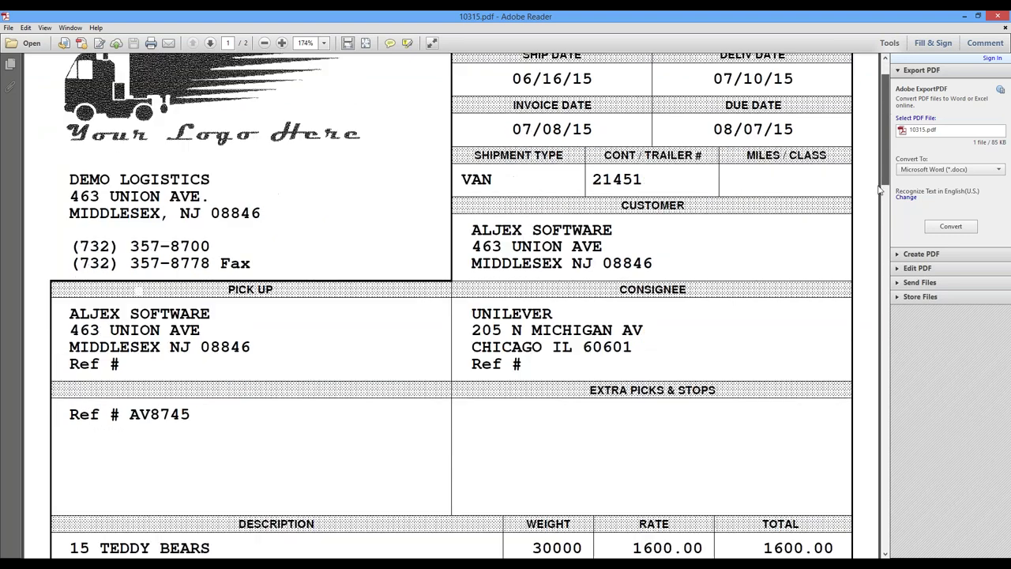
scroll(880, 190, "down", 10)
scroll(862, 239, "up", 2)
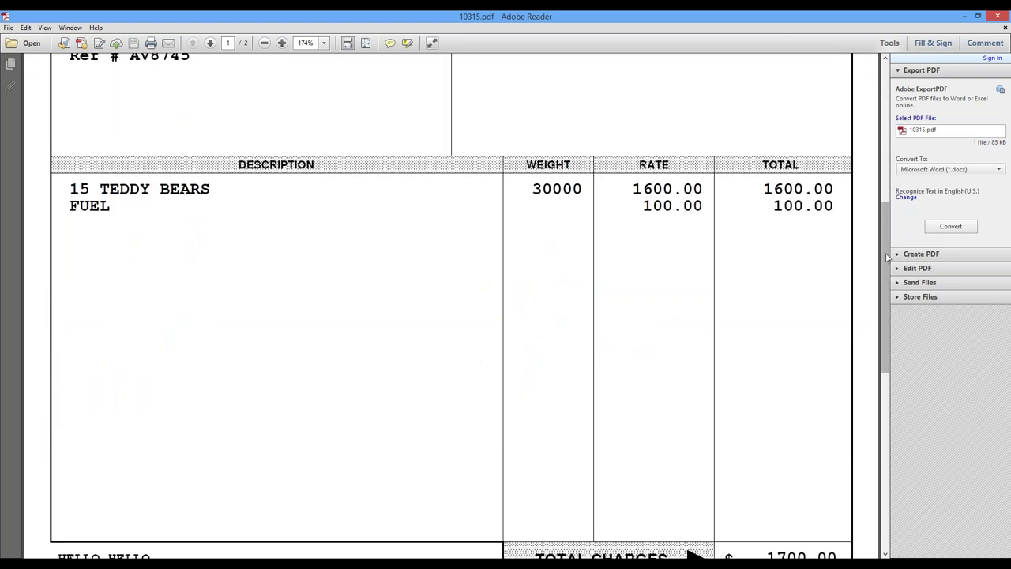
scroll(879, 314, "down", 2)
scroll(880, 314, "down", 4)
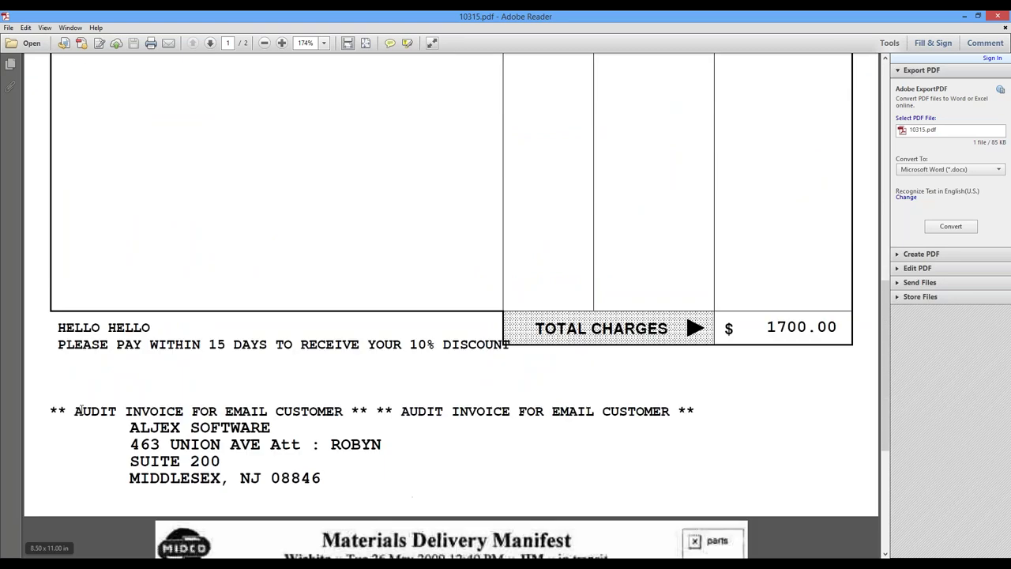
Examine the audit note and mailing block below the total and the attached delivery manifest, and close the invoice PDF
left_click_drag(79, 411, 320, 478)
left_click(567, 461)
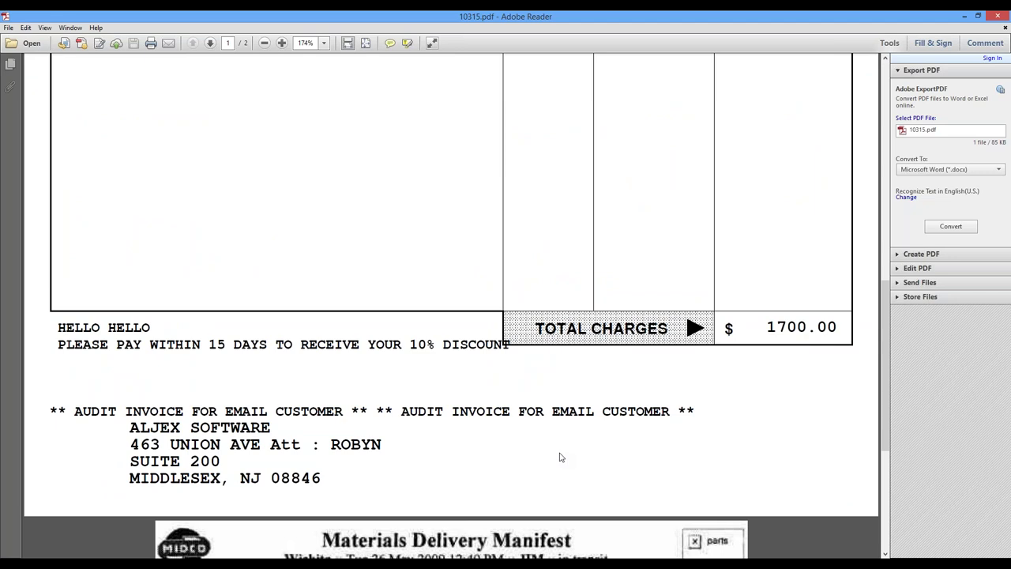
scroll(560, 457, "down", 3)
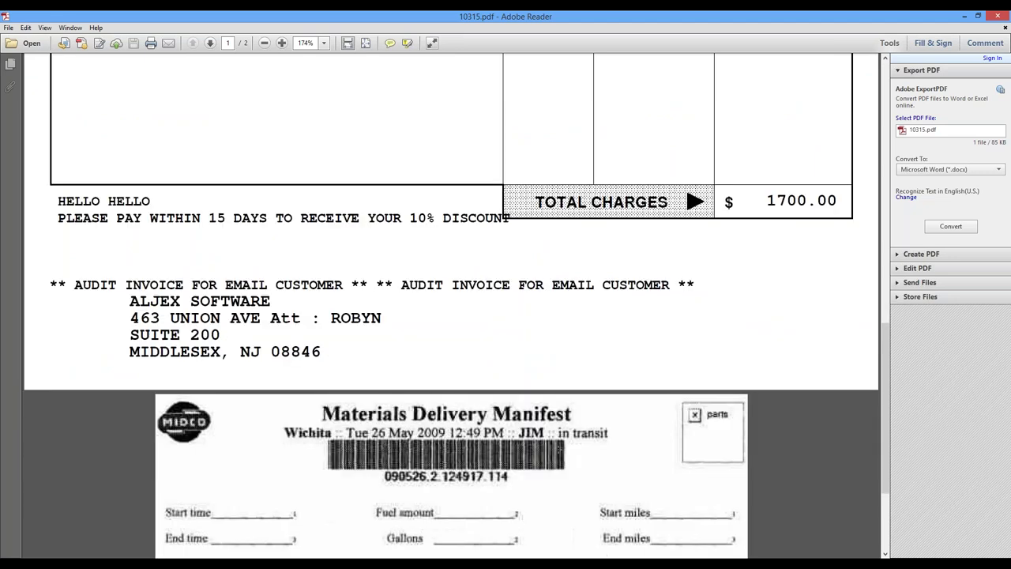
scroll(561, 457, "down", 3)
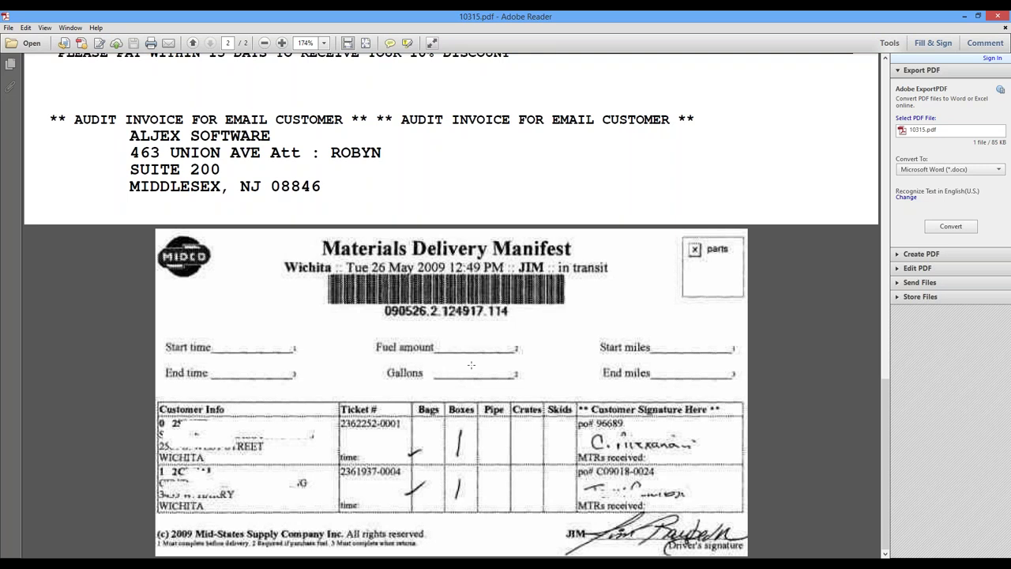
scroll(471, 365, "up", 15)
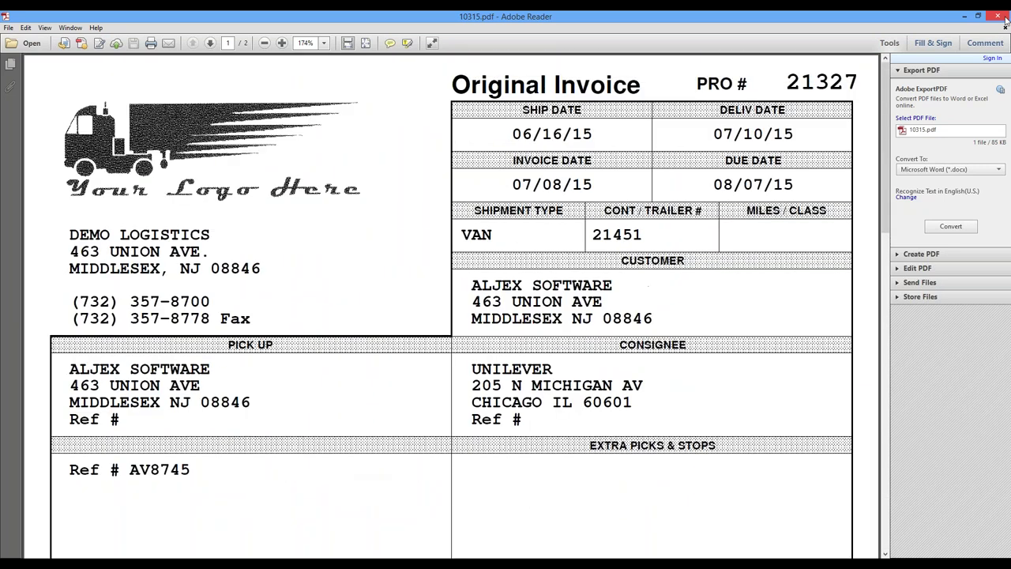
left_click(999, 16)
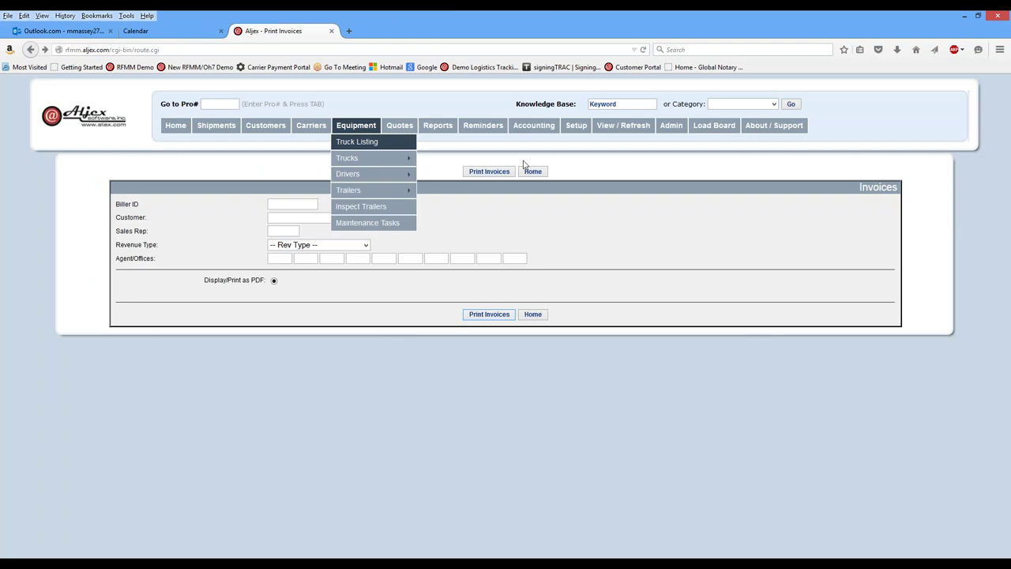
Return to the invoicing menu and run the Report Unposted Invoices option
mouse_move(534, 127)
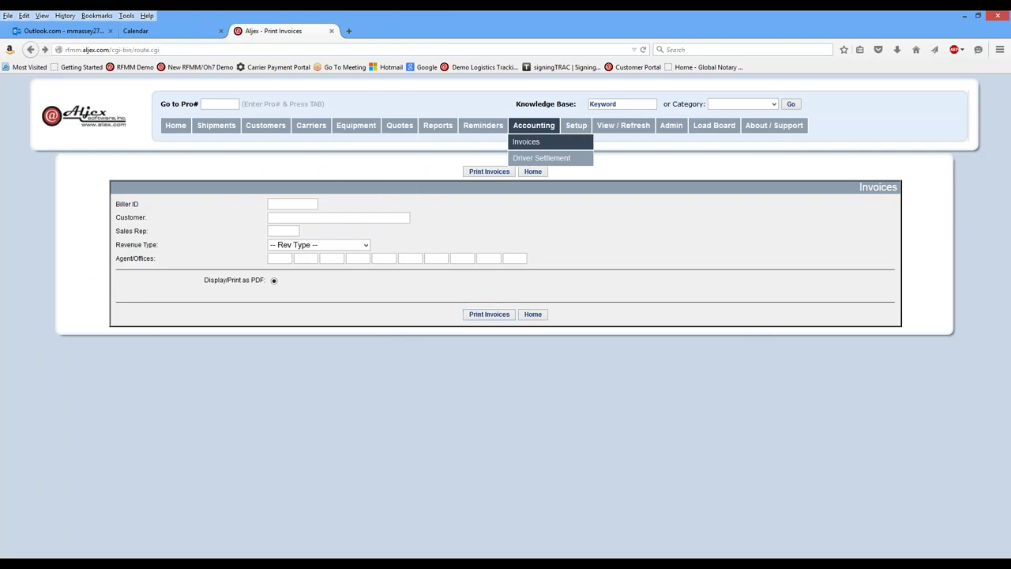
left_click(541, 143)
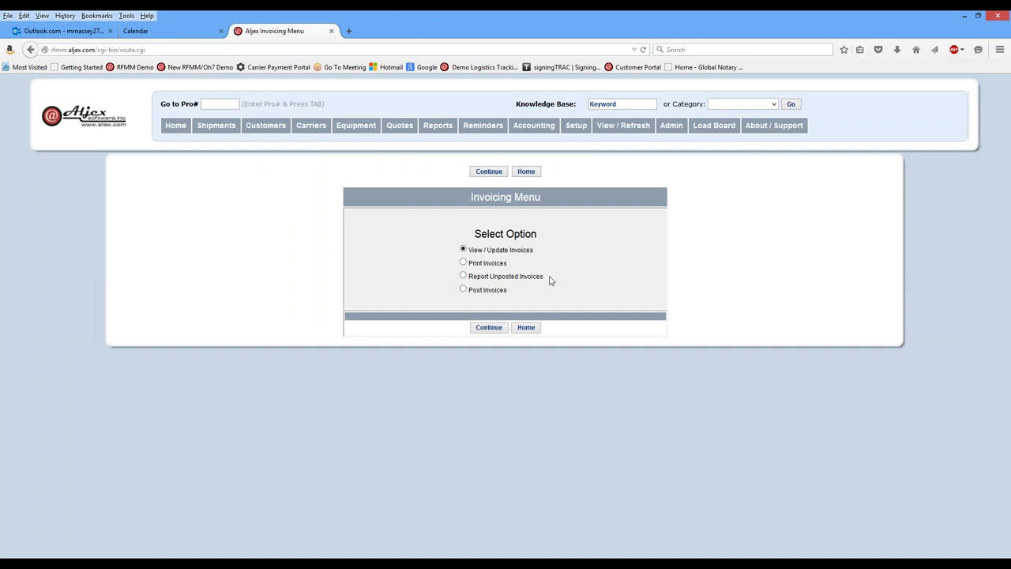
mouse_move(544, 278)
left_mouse_down()
mouse_move(467, 279)
mouse_move(548, 281)
left_mouse_up()
left_click(463, 276)
left_click(490, 328)
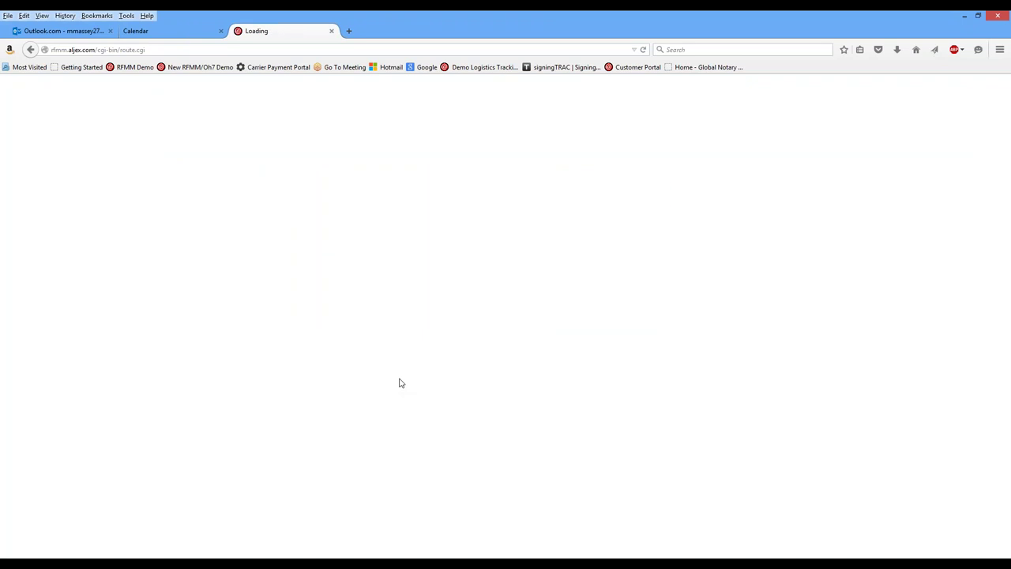
Open the downloaded 29569.pdf sales journal and check its number of unposted invoices
left_click(897, 51)
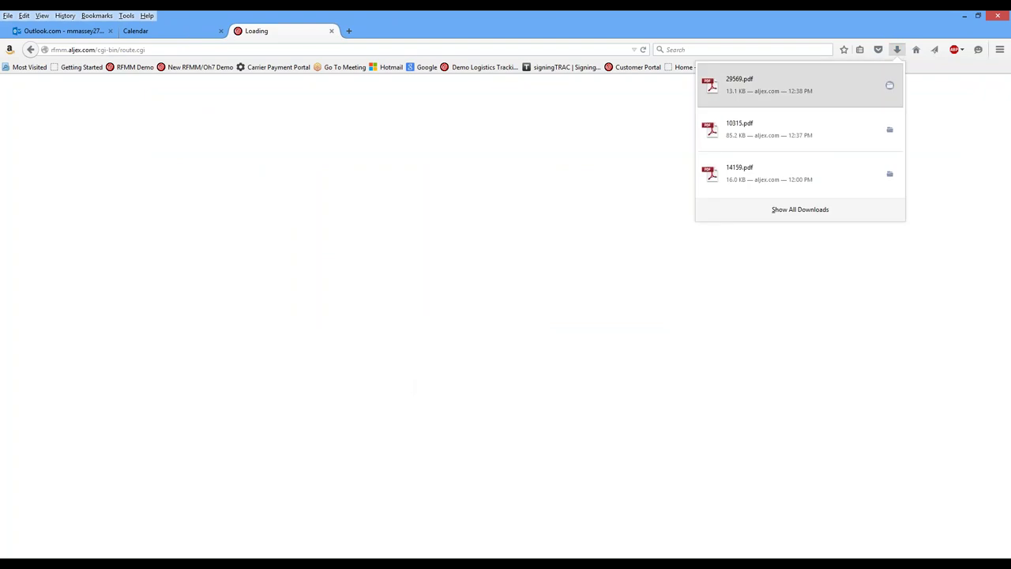
left_click(830, 79)
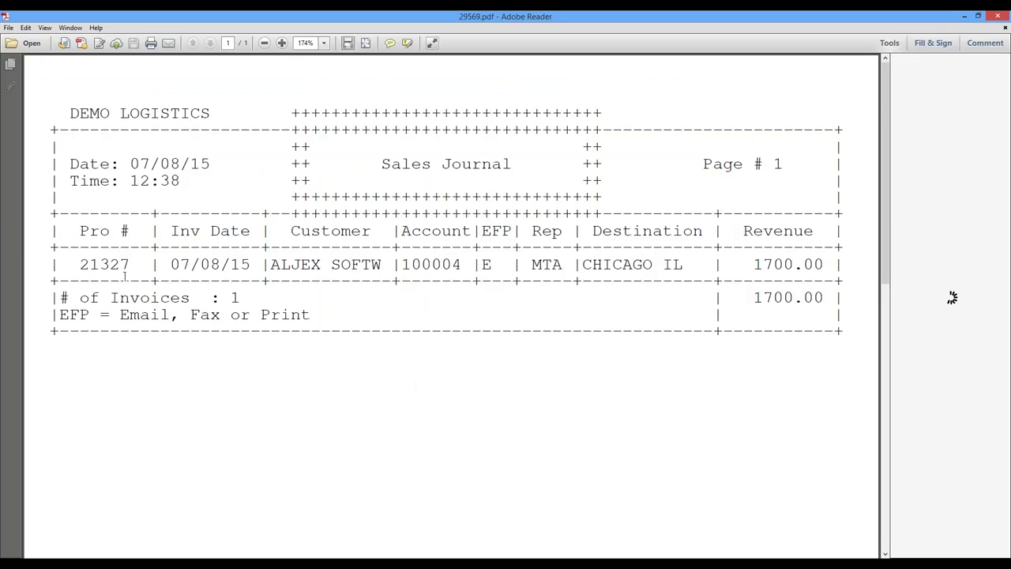
double_click(243, 299)
left_click_drag(242, 299, 212, 298)
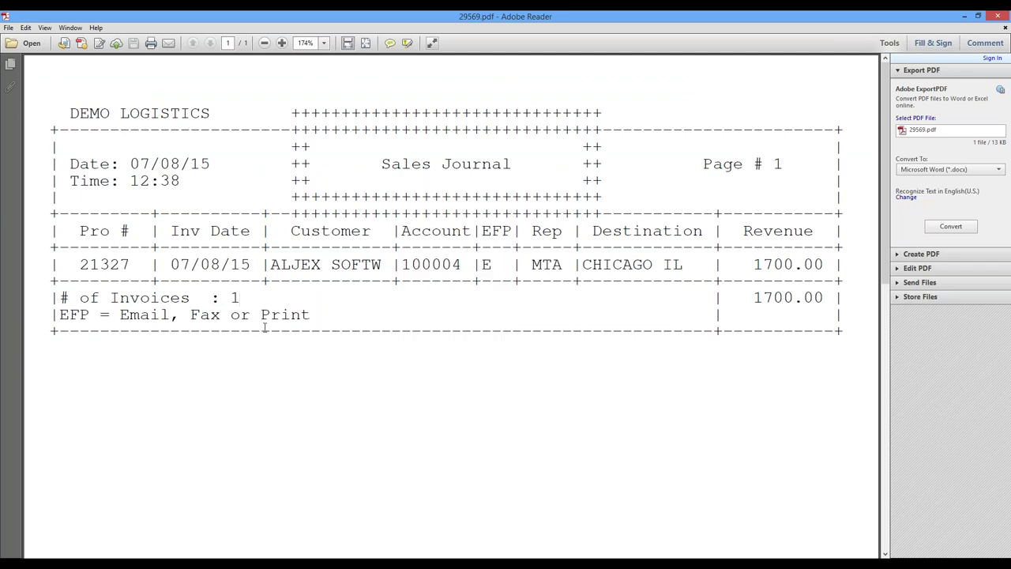